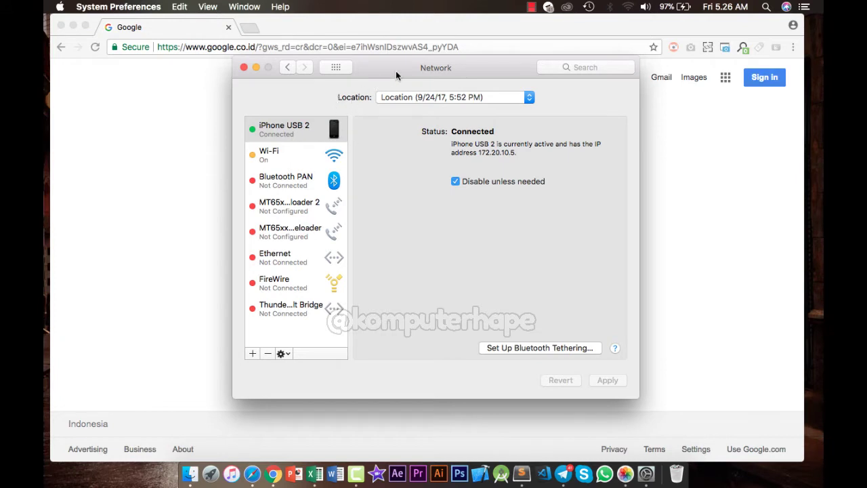
Step: Close the Network preferences window and reopen System Preferences at its Network settings to view the connection list
drag(395, 71, 441, 54)
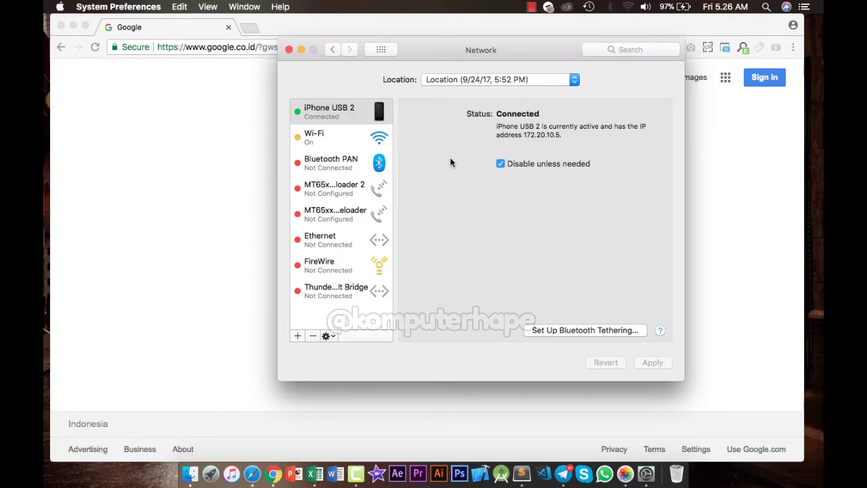
click(288, 50)
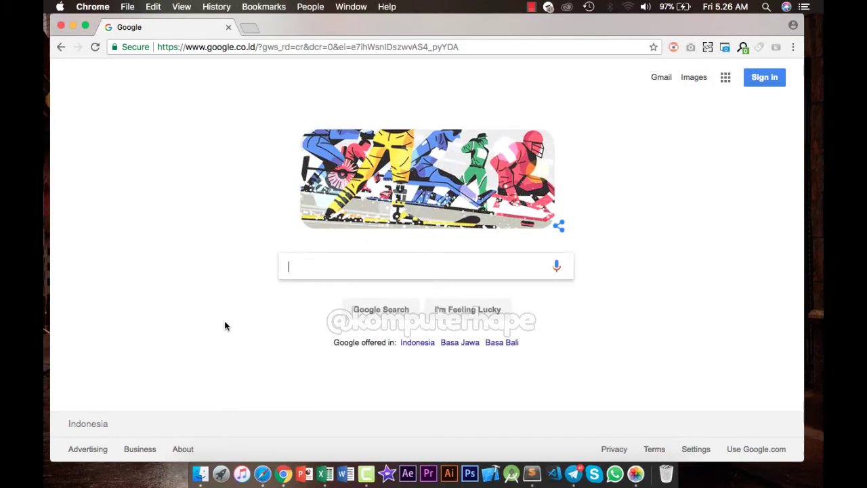
click(222, 468)
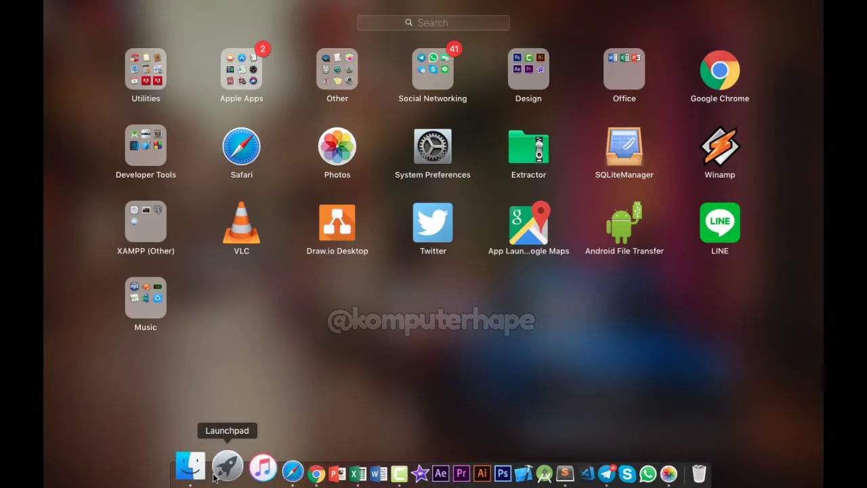
click(433, 148)
drag(538, 49, 499, 31)
click(417, 265)
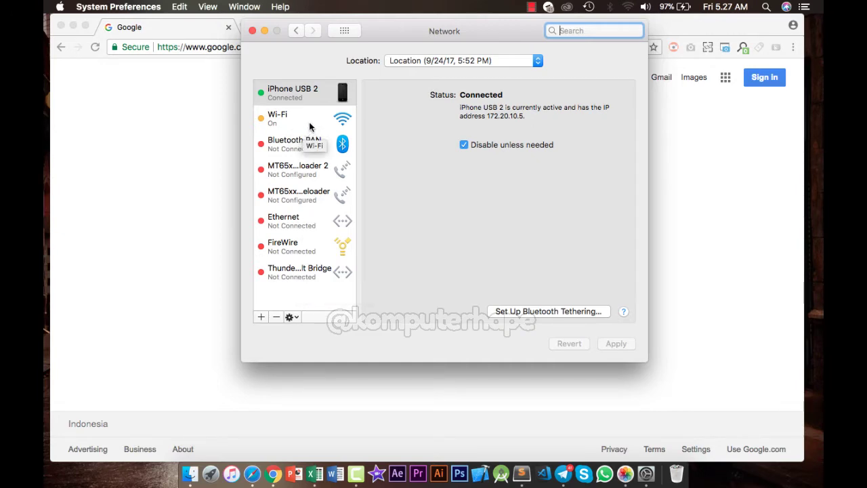
Step: Switch to Chrome, load youtube.com in a new tab to test the internet connection, and close that tab
click(175, 178)
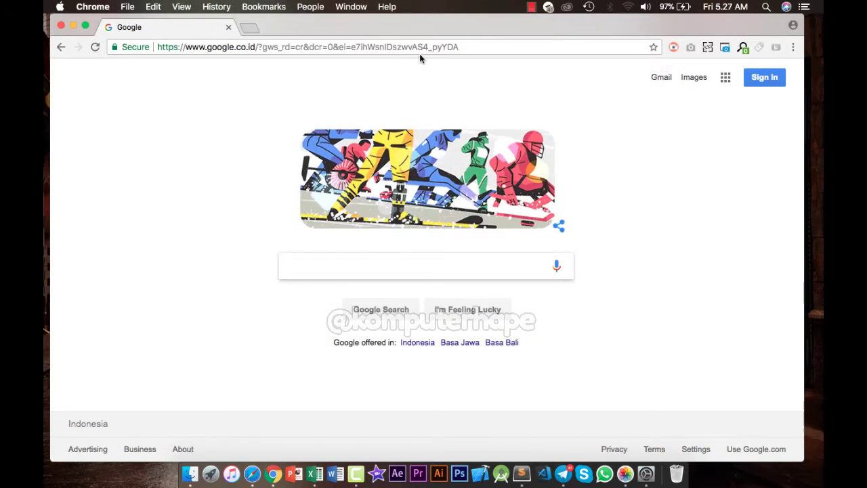
key(ctrl+t)
text(YO)
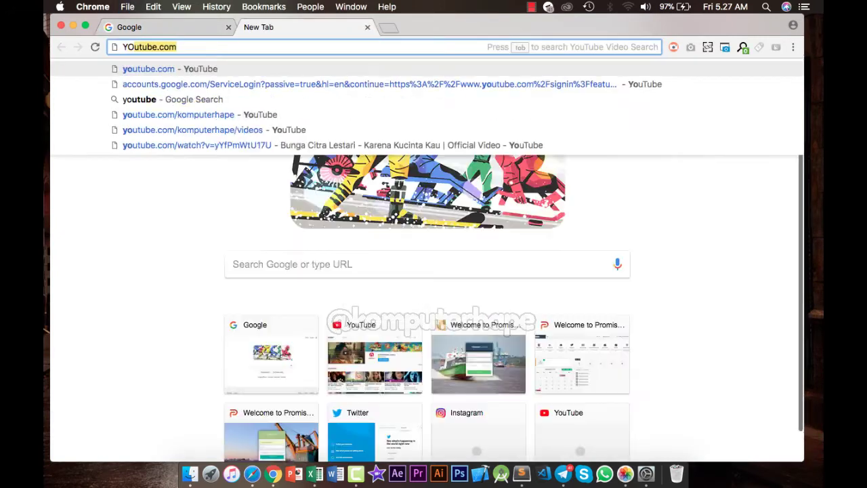
key(Return)
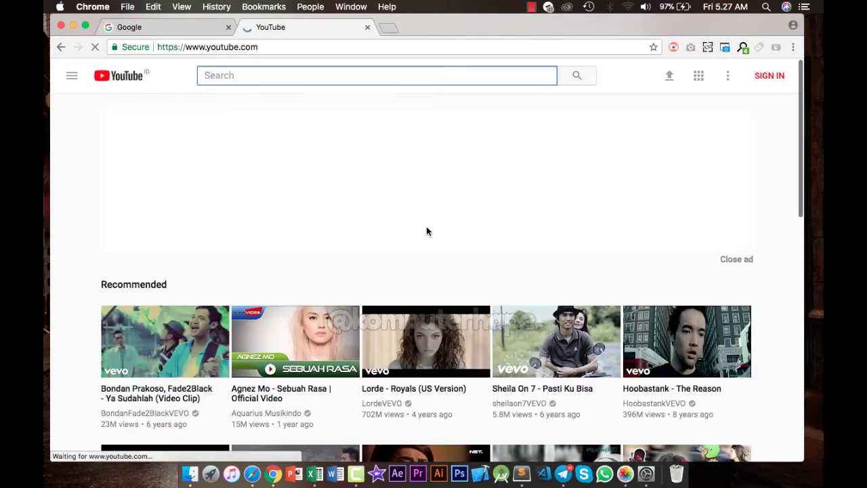
scroll(426, 231, down, 5)
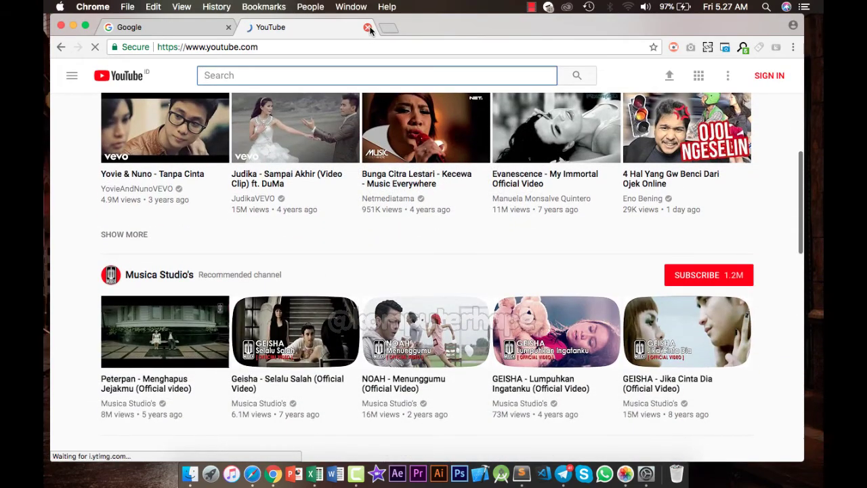
click(367, 28)
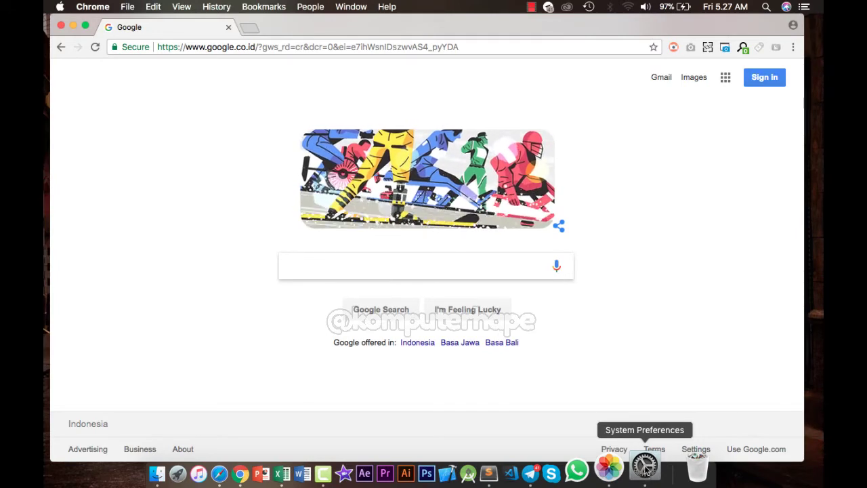
Step: Switch to System Preferences and open the Sharing settings
click(211, 472)
click(433, 149)
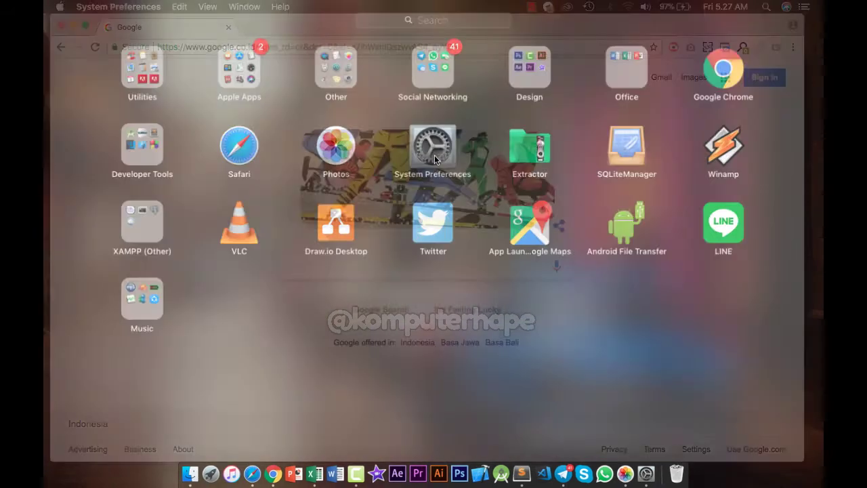
click(295, 32)
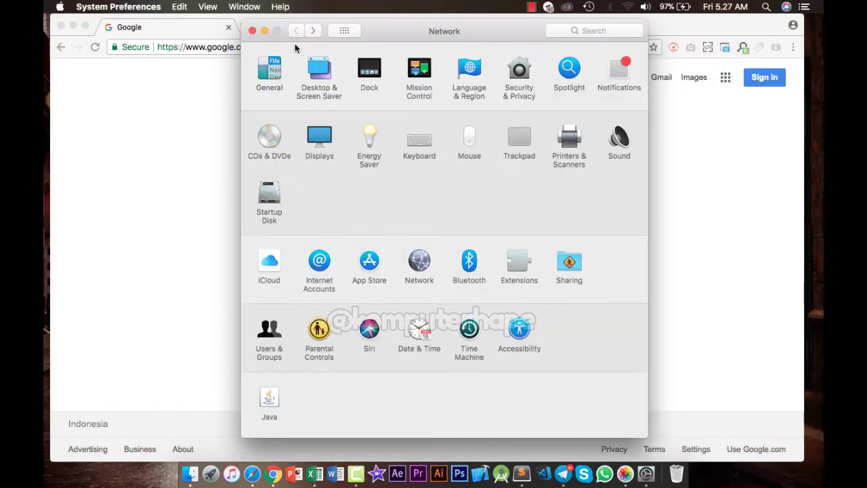
click(575, 271)
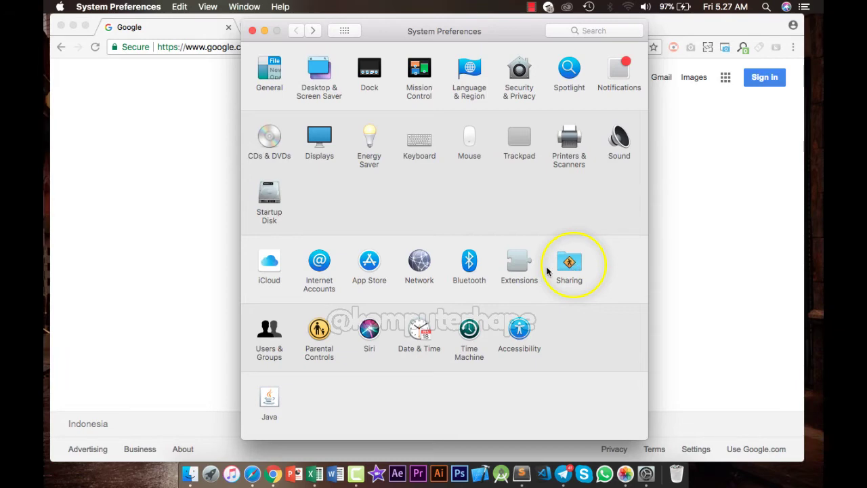
click(569, 266)
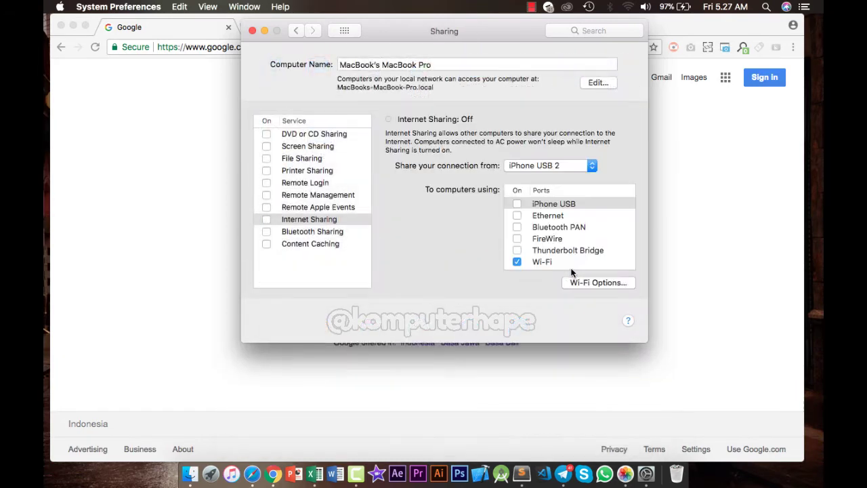
Step: Look through the settings of the sharing services from DVD or CD Sharing down to Content Caching
click(300, 135)
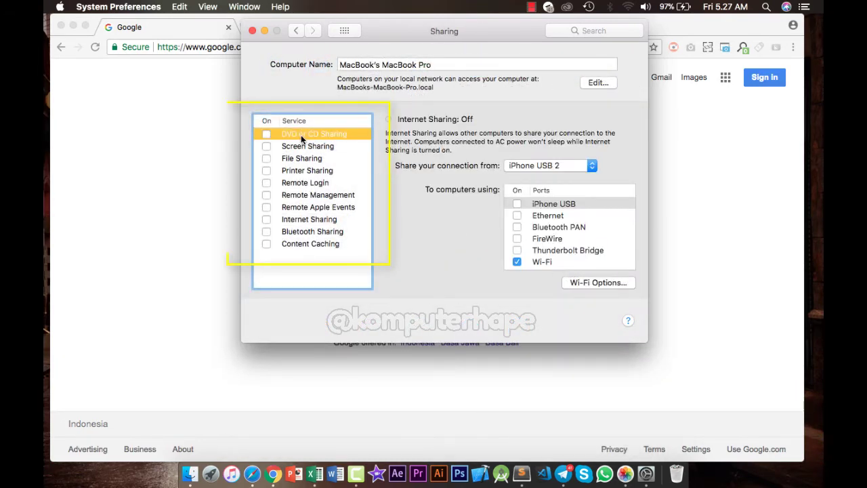
click(304, 148)
click(305, 159)
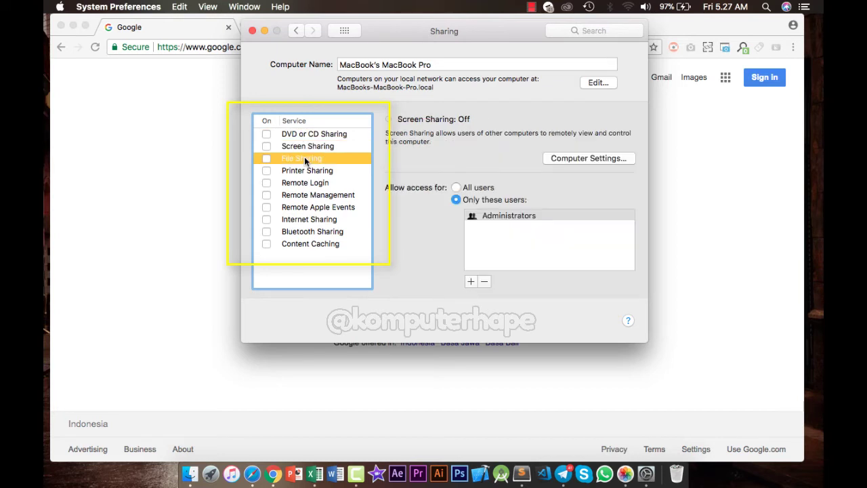
click(308, 172)
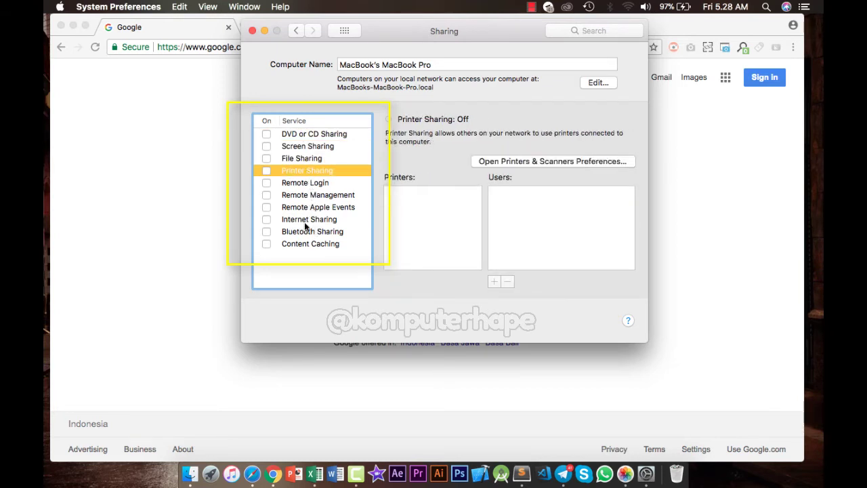
click(304, 220)
click(303, 231)
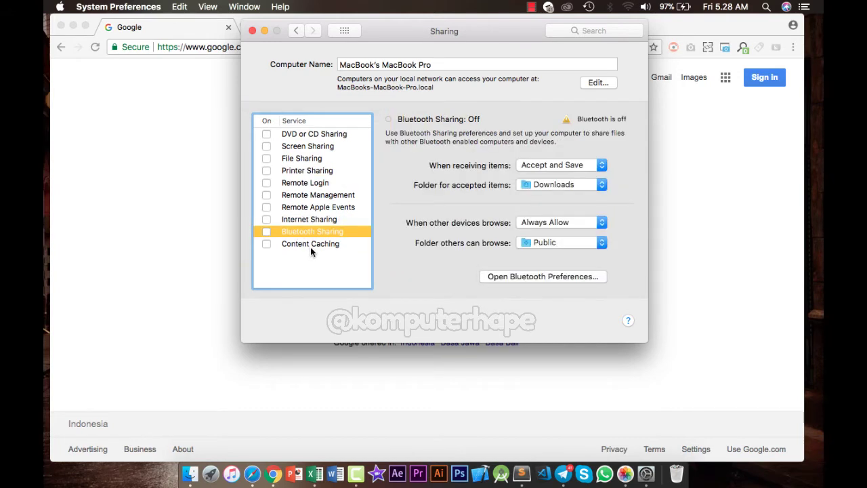
click(312, 248)
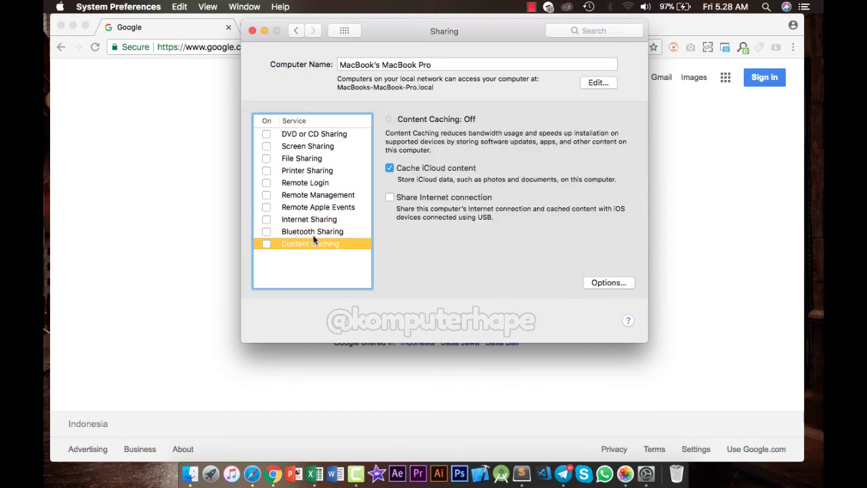
Step: Turn off the Wi-Fi port for Internet Sharing and try to enable the service
click(311, 219)
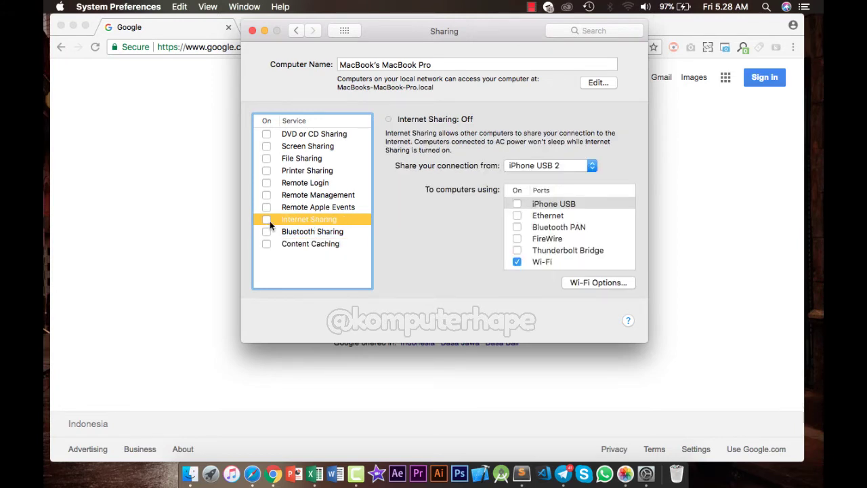
click(517, 261)
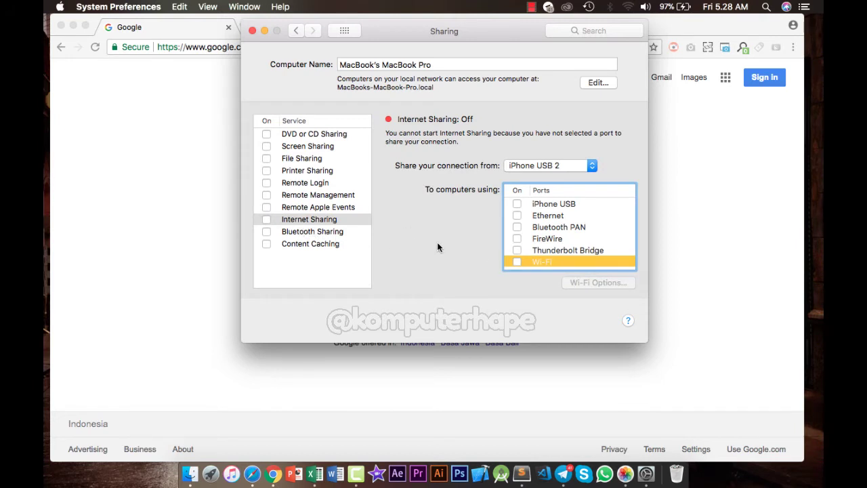
click(266, 220)
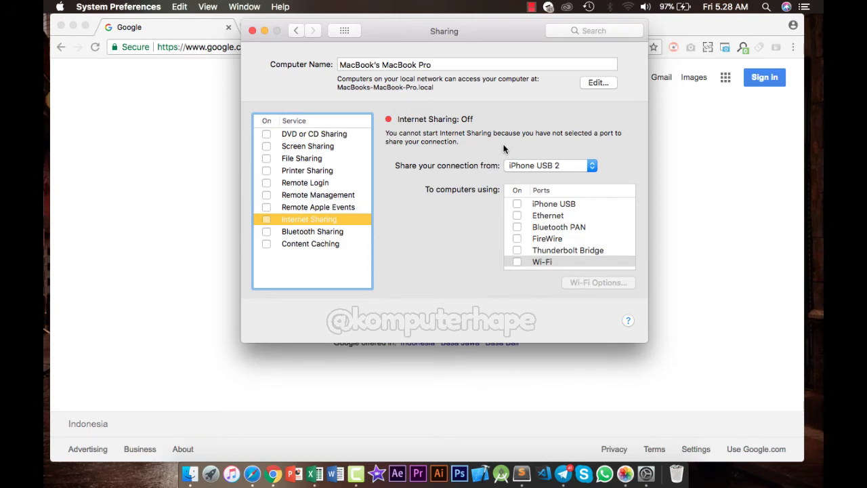
Step: Try Wi-Fi and Ethernet as the connection to share from, and return the source to iPhone USB 2
click(532, 164)
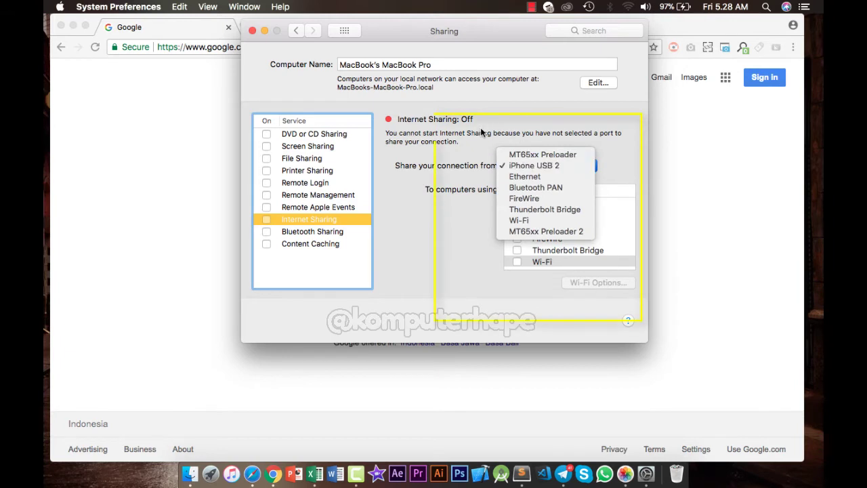
click(475, 150)
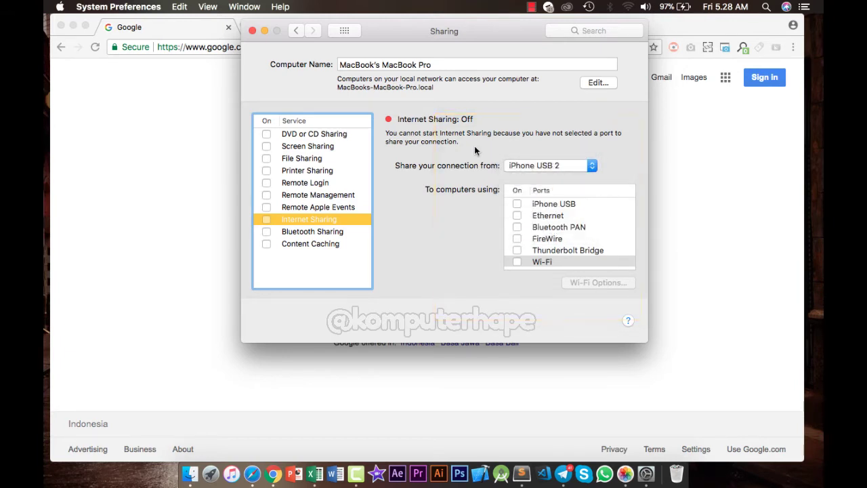
click(535, 167)
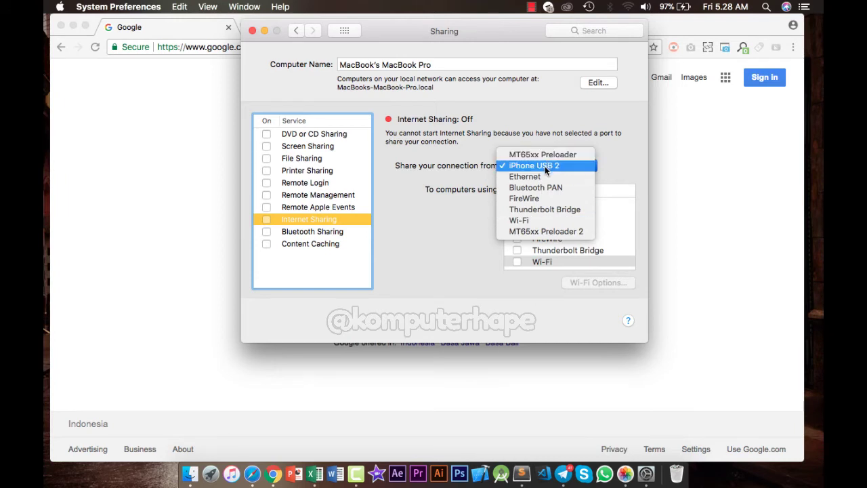
click(519, 220)
click(526, 166)
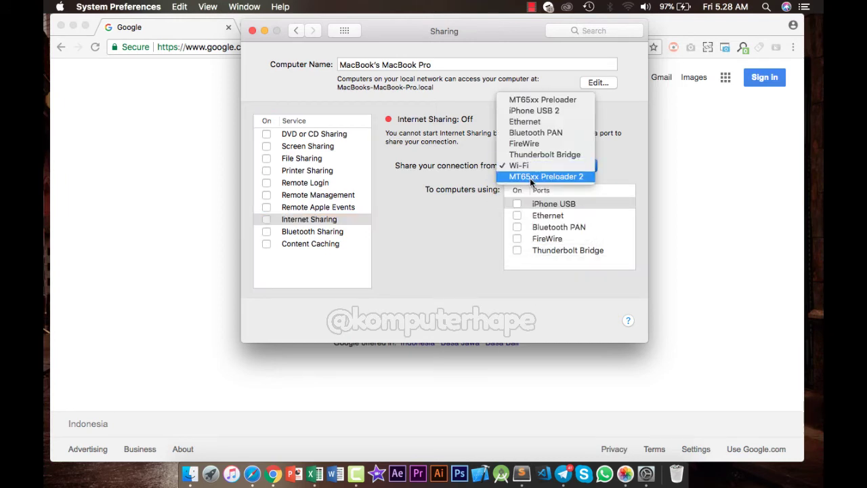
click(534, 128)
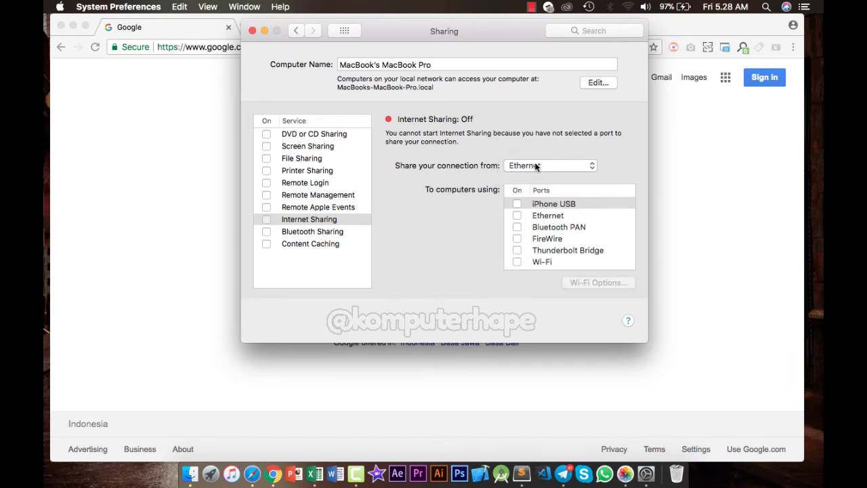
click(535, 167)
click(542, 155)
Step: Try Thunderbolt Bridge and Ethernet as the connection to share from, ending on iPhone USB 2 again
click(534, 166)
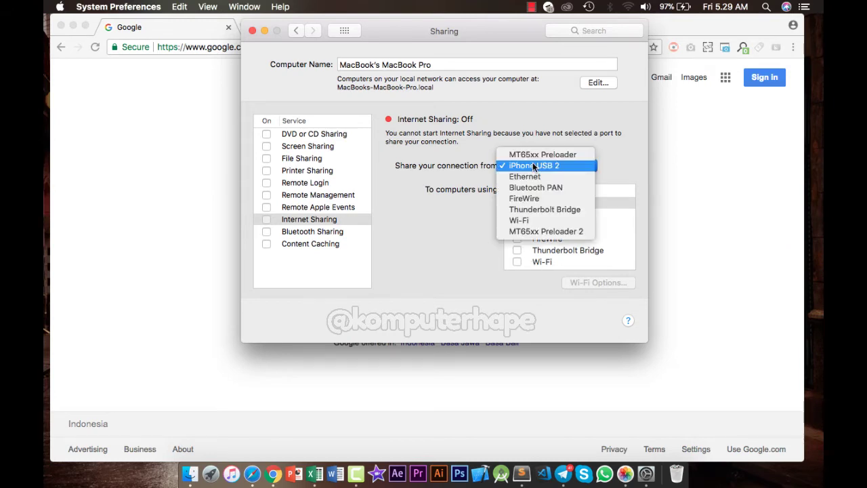
click(537, 211)
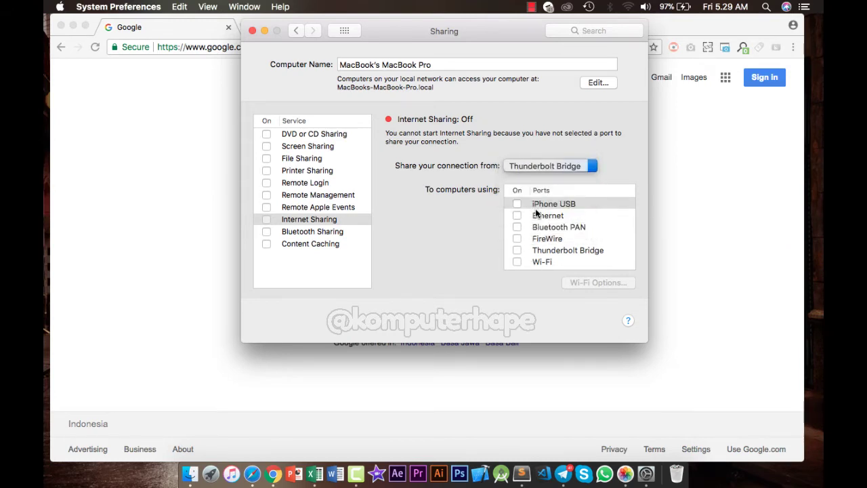
click(529, 164)
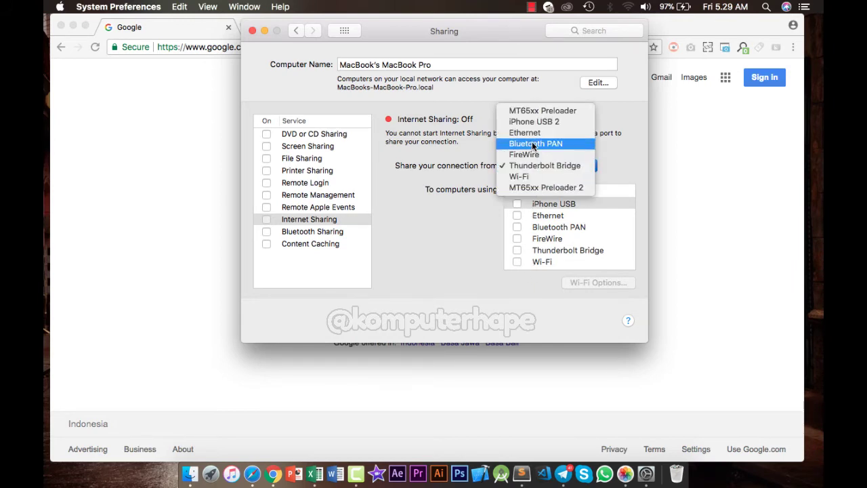
click(530, 134)
click(528, 164)
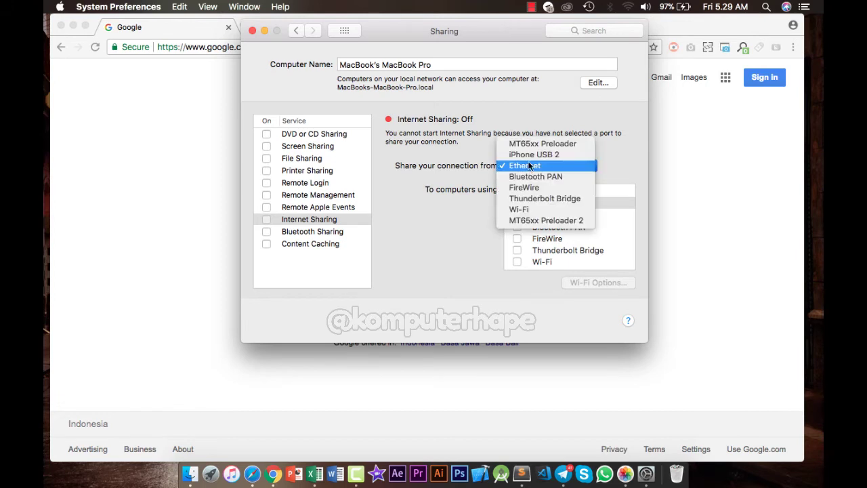
click(528, 157)
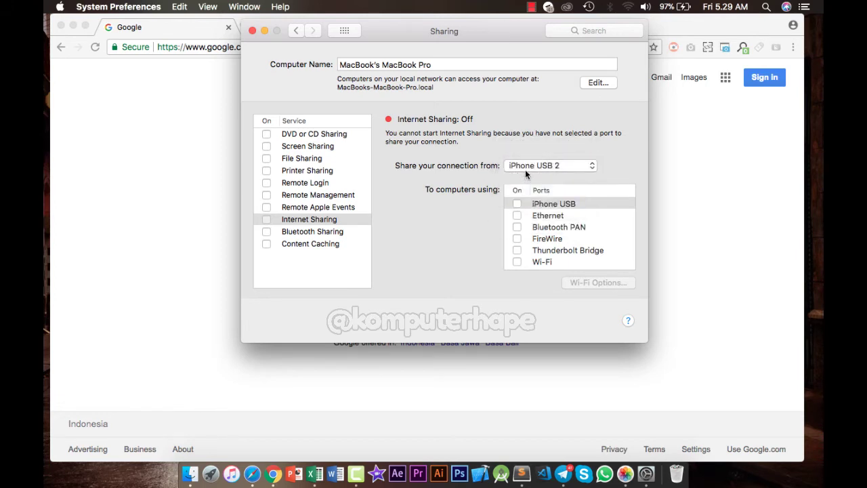
Step: Try FireWire, Thunderbolt Bridge and Wi-Fi as the connection to share from, and return the source to iPhone USB 2
click(525, 164)
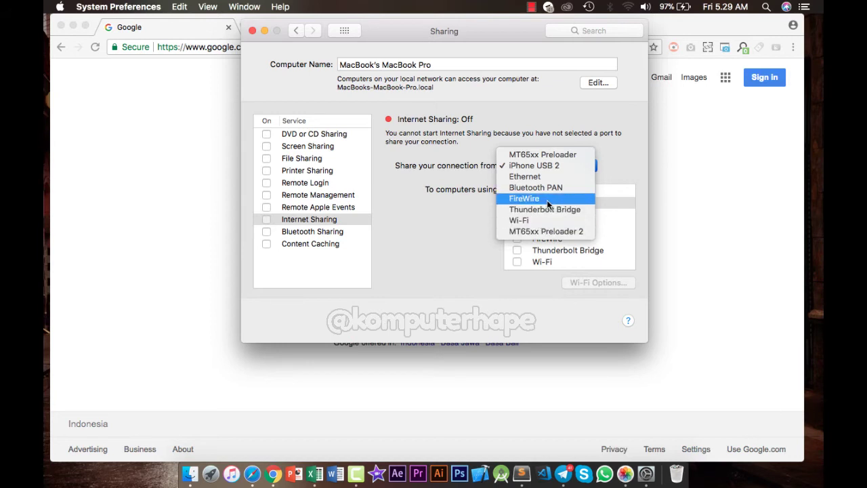
click(547, 201)
click(547, 167)
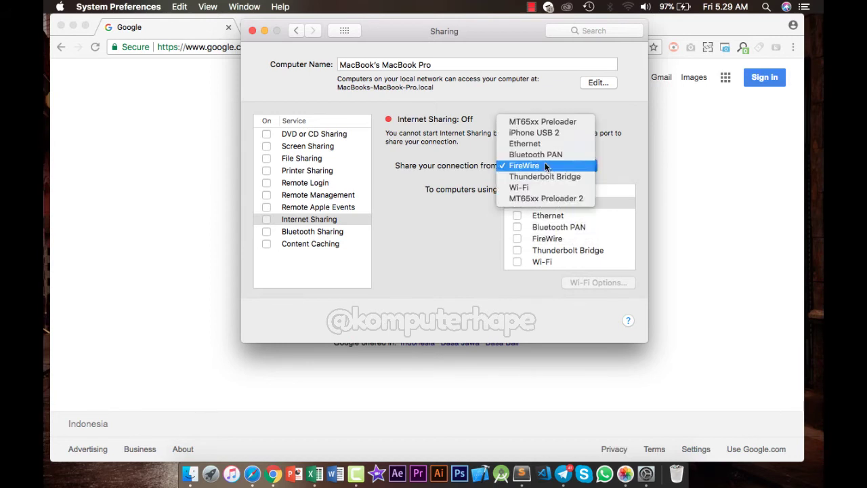
click(534, 176)
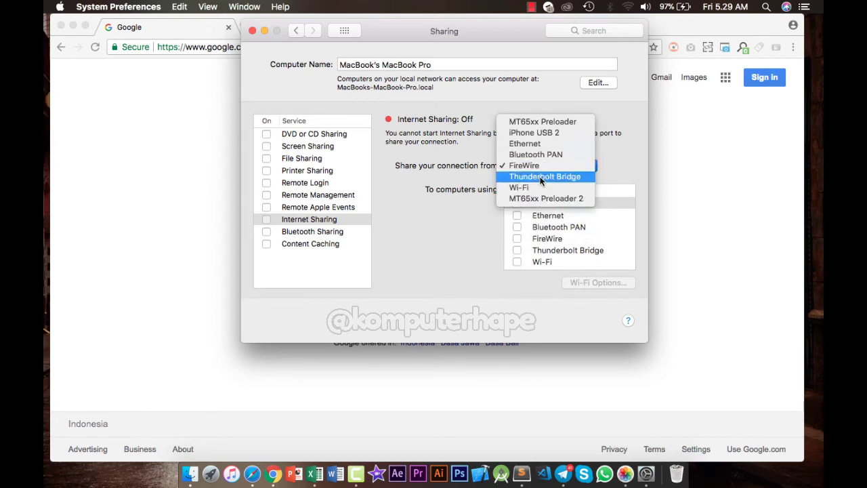
click(539, 167)
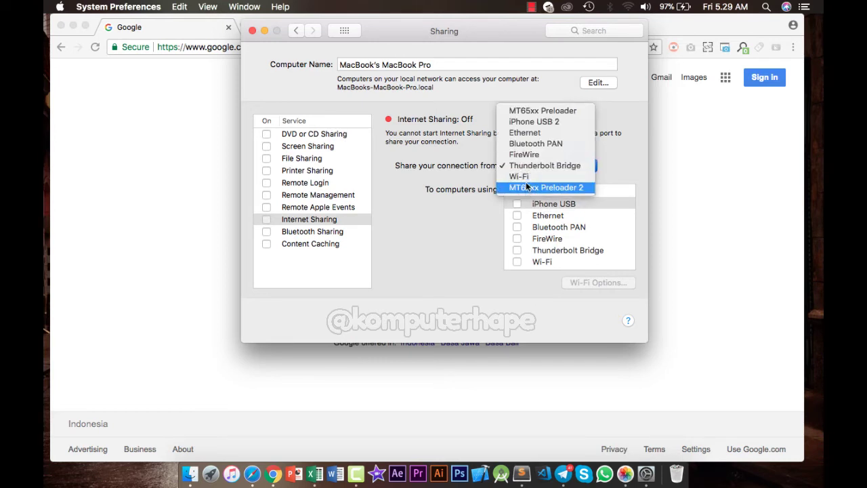
click(523, 178)
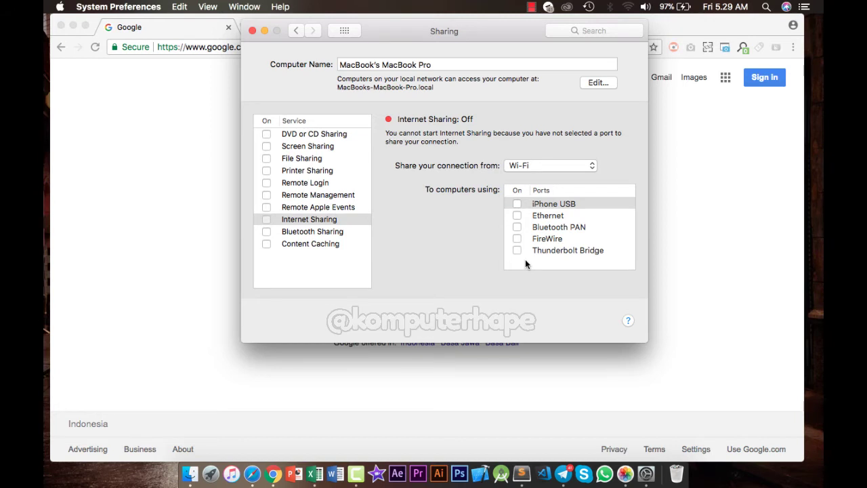
click(522, 168)
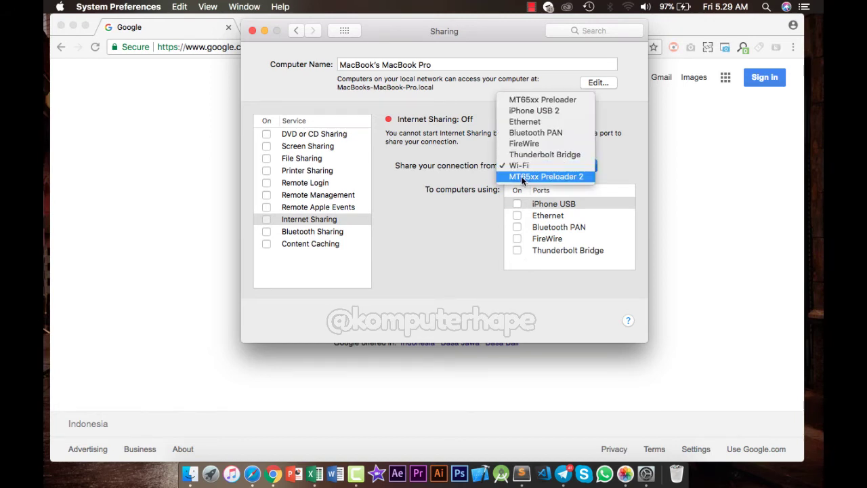
click(526, 111)
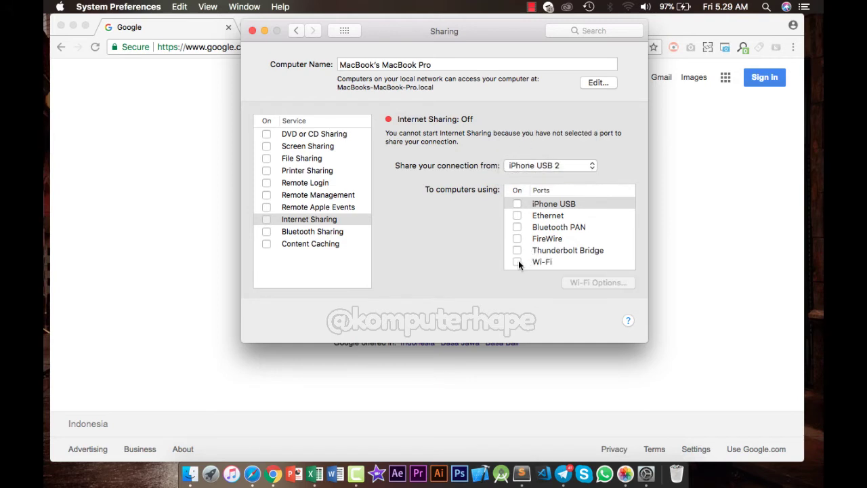
Step: Enable the Wi-Fi port for sharing the connection, and request turning on Internet Sharing but cancel the confirmation
click(518, 262)
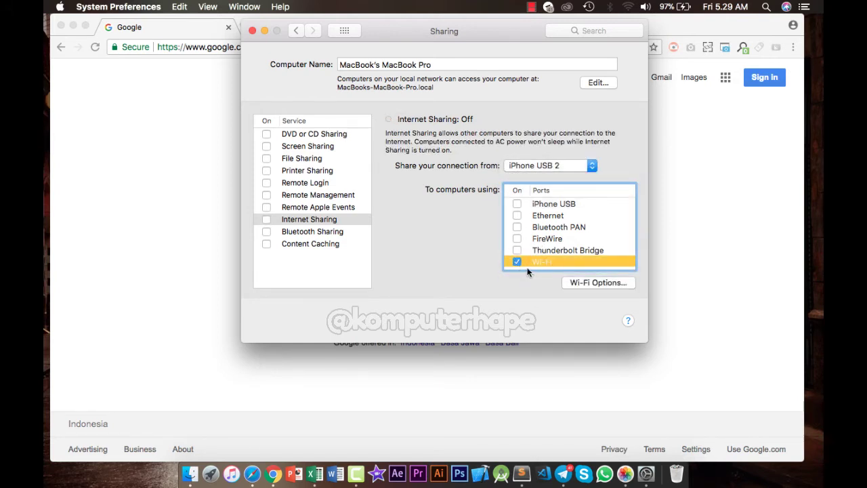
click(266, 219)
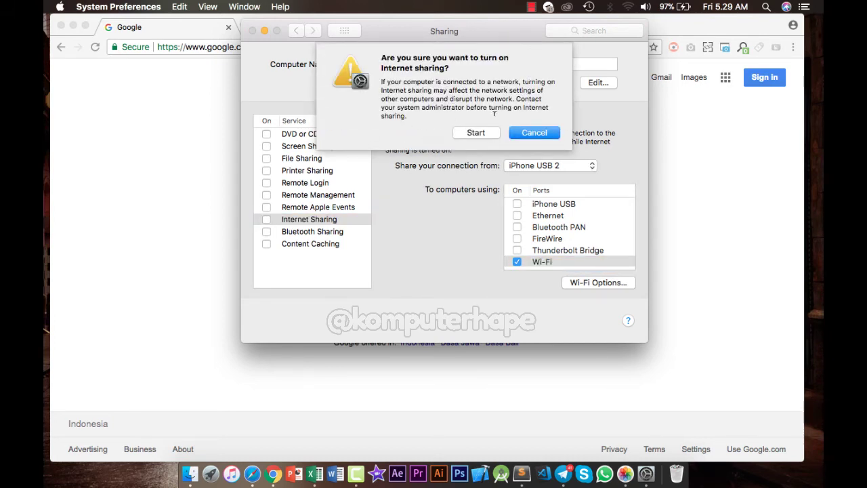
click(535, 132)
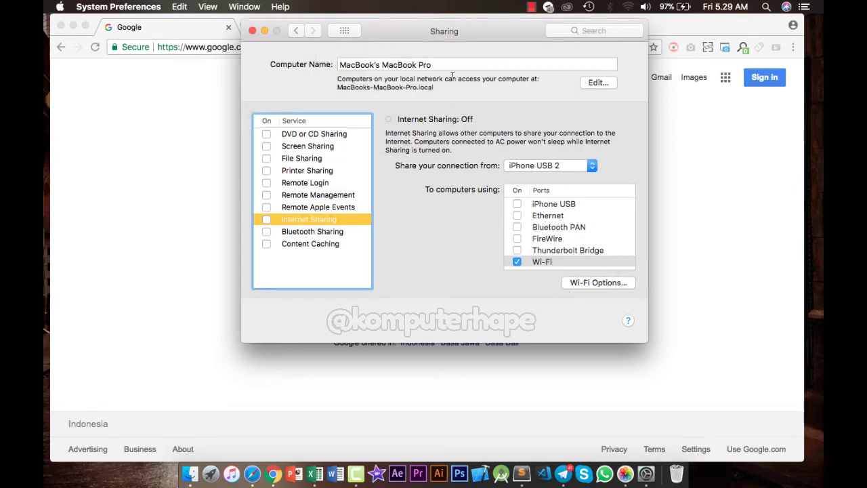
Step: Examine the network name, security type and password fields in the Wi-Fi sharing options, and close them without saving
click(584, 283)
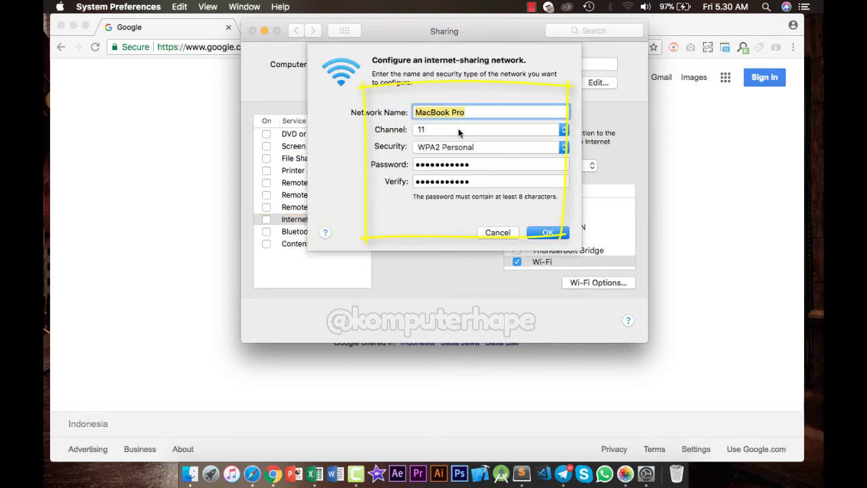
click(489, 107)
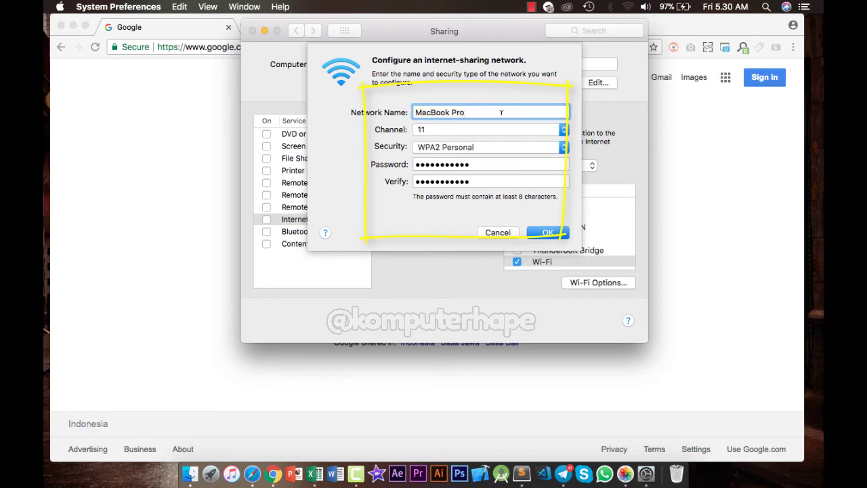
drag(501, 112, 416, 112)
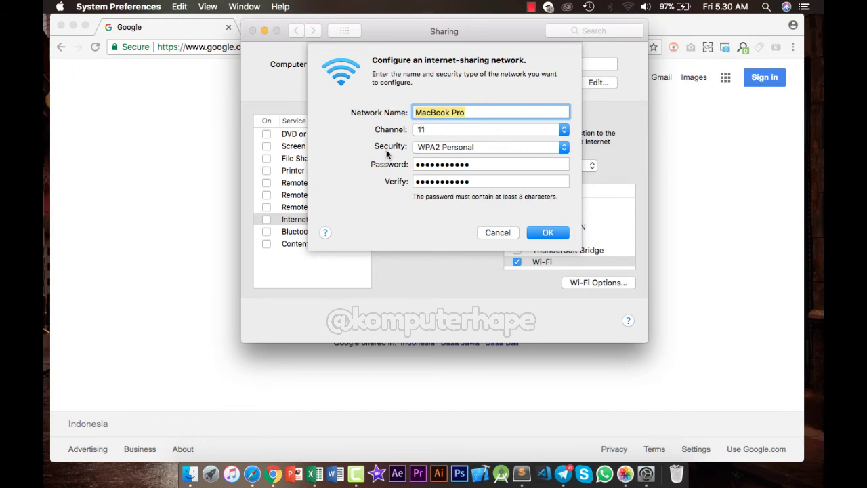
click(493, 148)
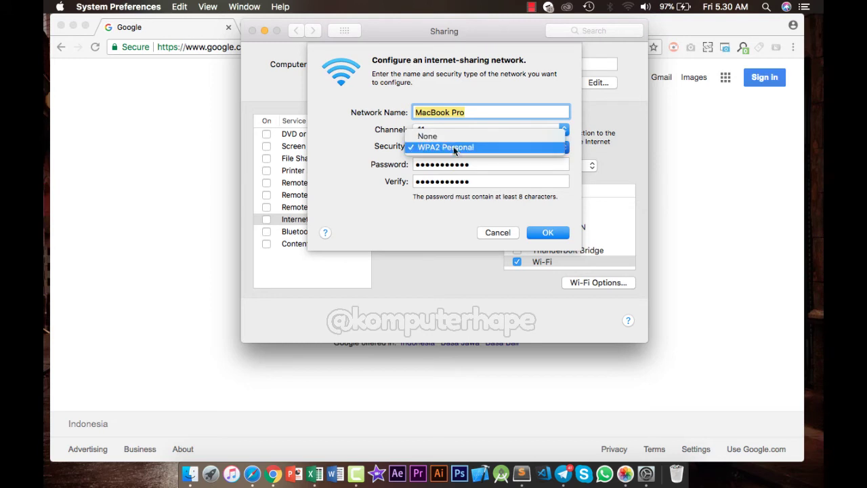
click(377, 177)
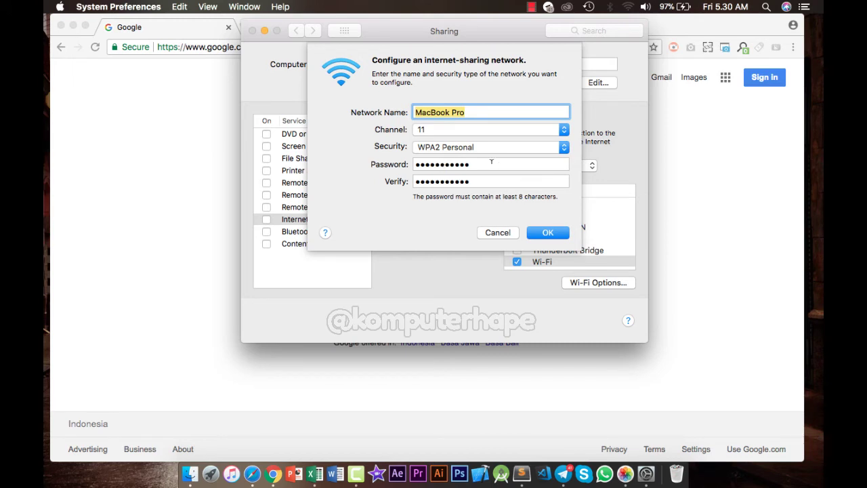
key(Tab)
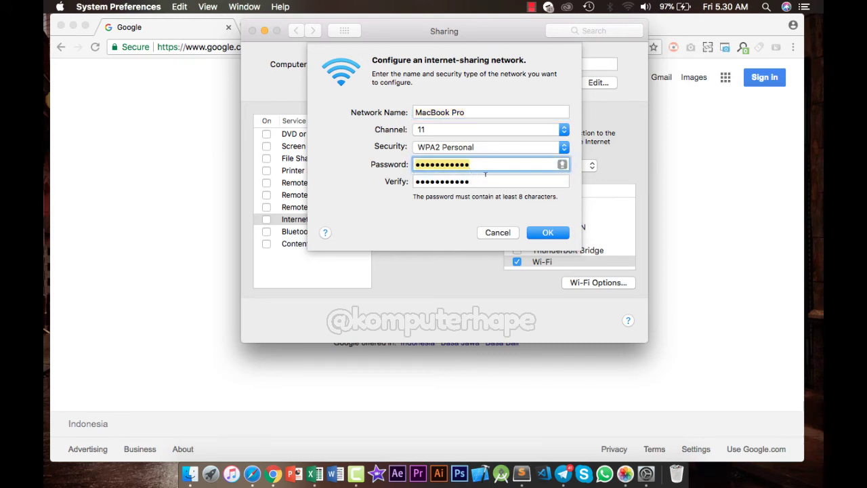
click(488, 180)
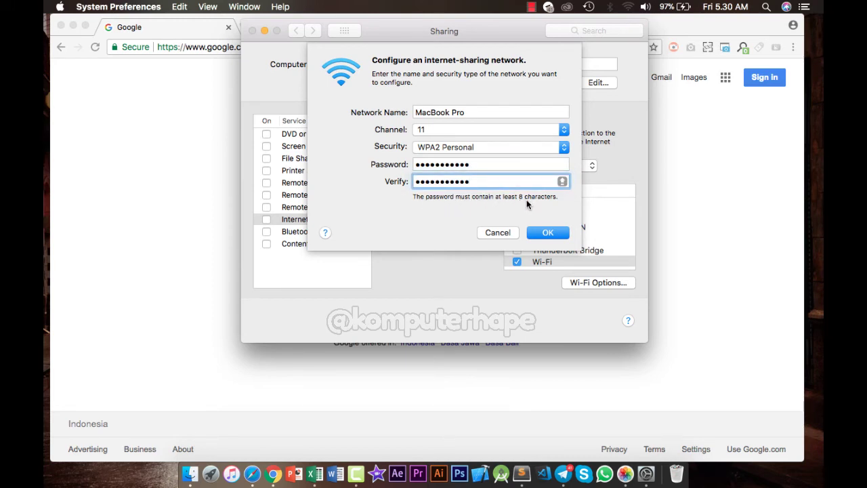
click(495, 232)
Step: Turn on the Internet Sharing service and confirm starting it
click(324, 219)
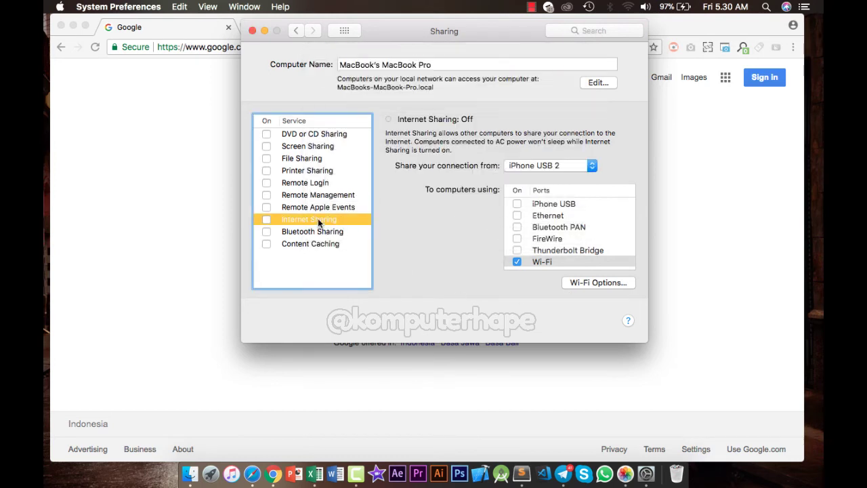
click(266, 220)
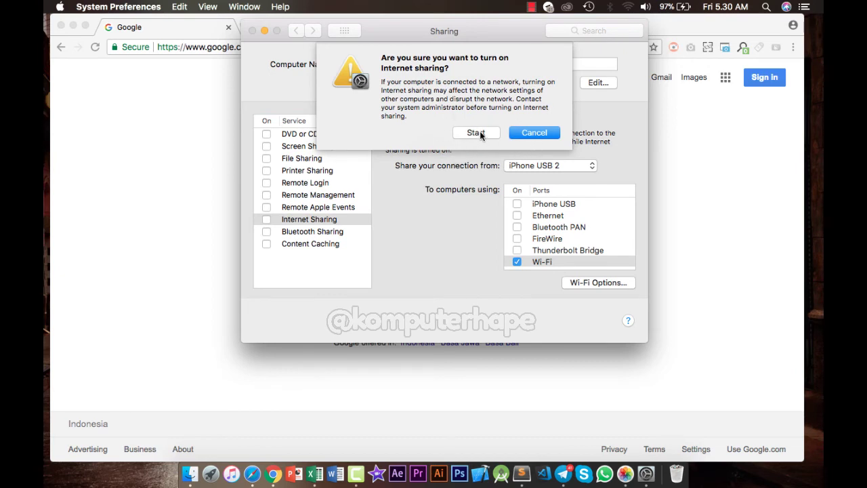
click(477, 133)
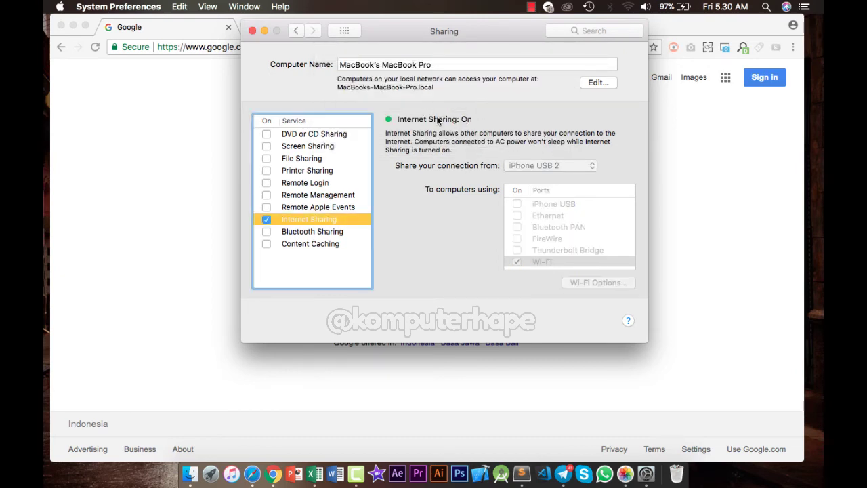